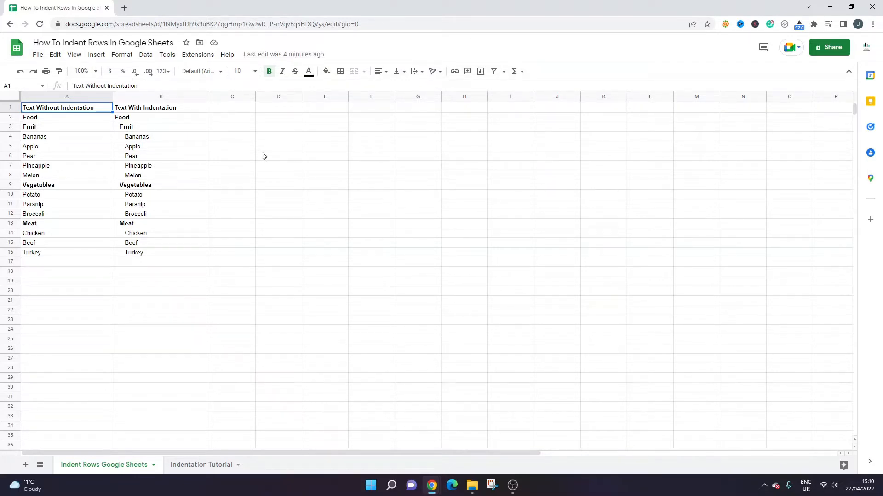
Compare the unindented food list in column A with the indented version in column B
left_click(233, 144)
left_click_drag(82, 110, 166, 254)
left_click(287, 226)
left_click_drag(56, 107, 86, 254)
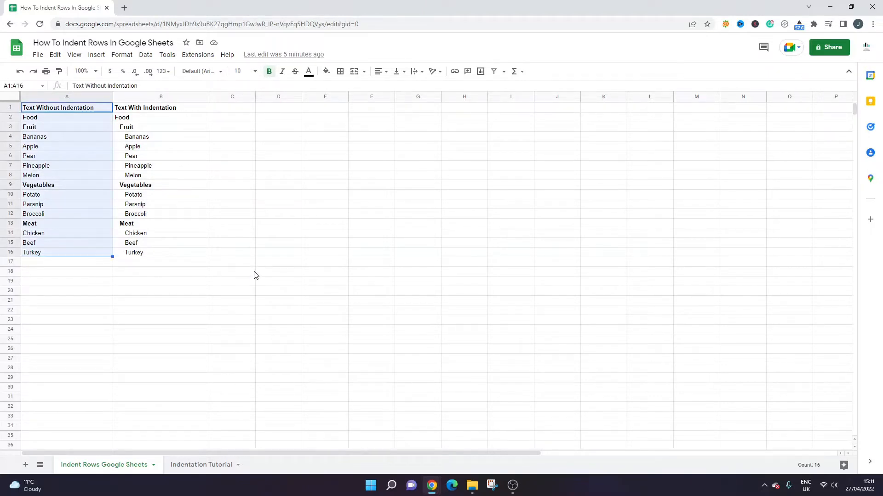
left_click_drag(159, 110, 191, 254)
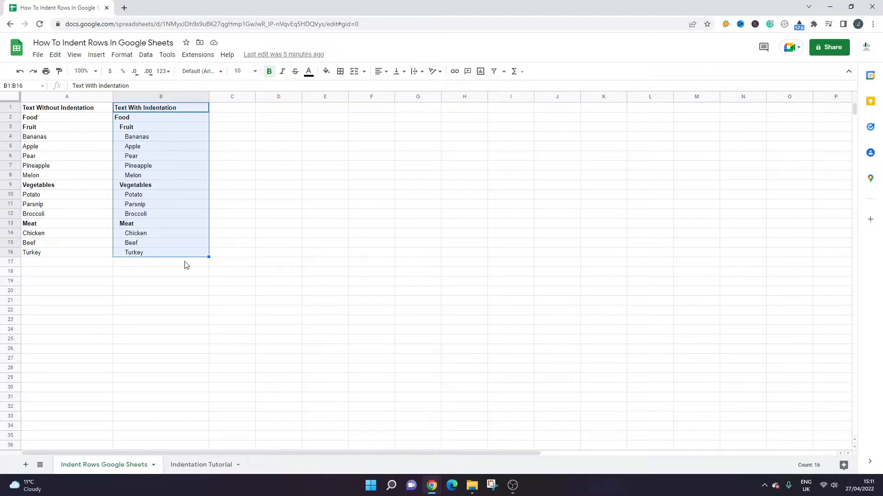
Switch to the Indentation Tutorial sheet
left_click(214, 465)
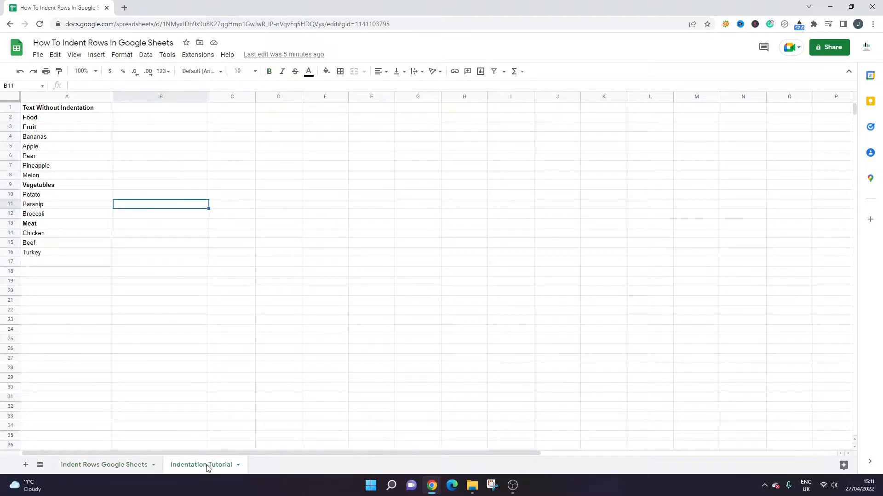
left_click(135, 253)
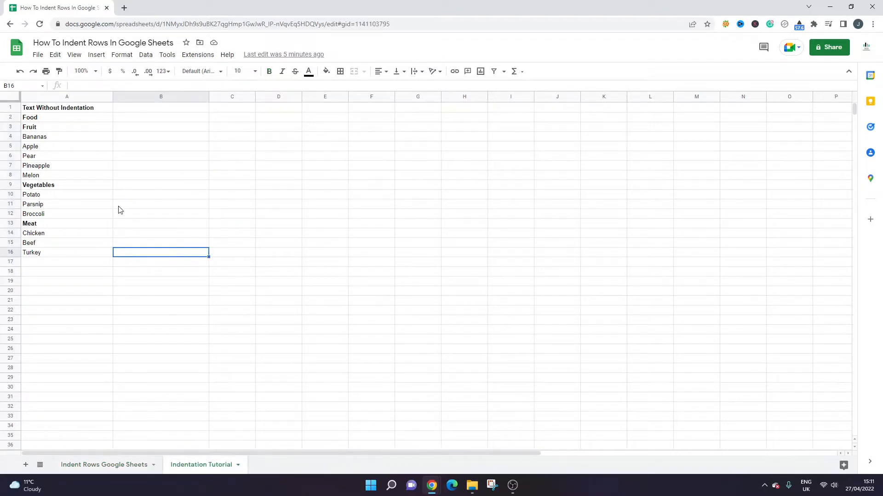
left_click(57, 118)
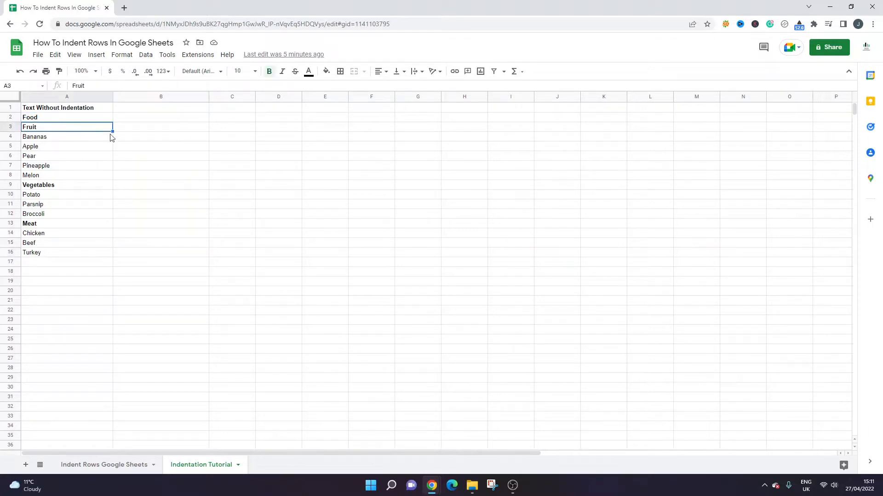
Examine the food list's hierarchy in column A, from Food through the Fruit, Vegetables and Meat headings to their items
left_click(77, 131)
left_click(92, 165)
left_click(74, 185)
left_click(43, 127)
left_click(39, 118)
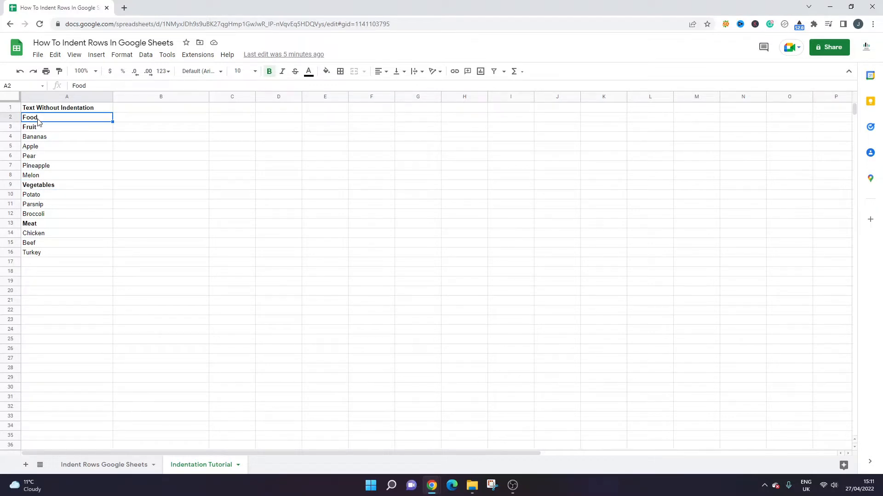
left_click(41, 128)
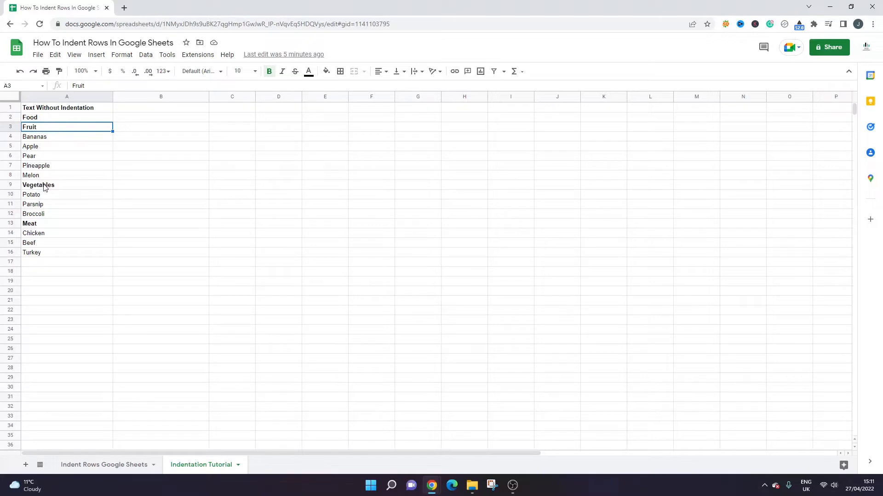
left_click_drag(40, 137, 46, 175)
left_click(50, 131)
left_click(230, 170)
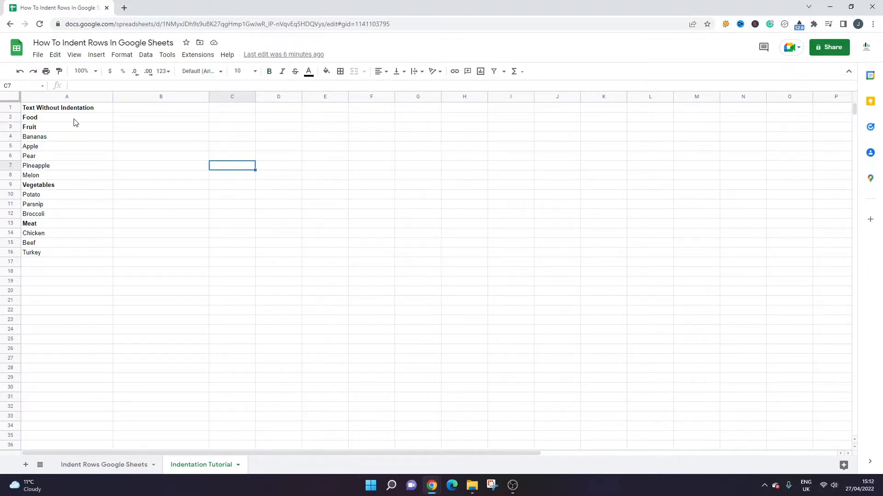
left_click_drag(64, 130, 72, 256)
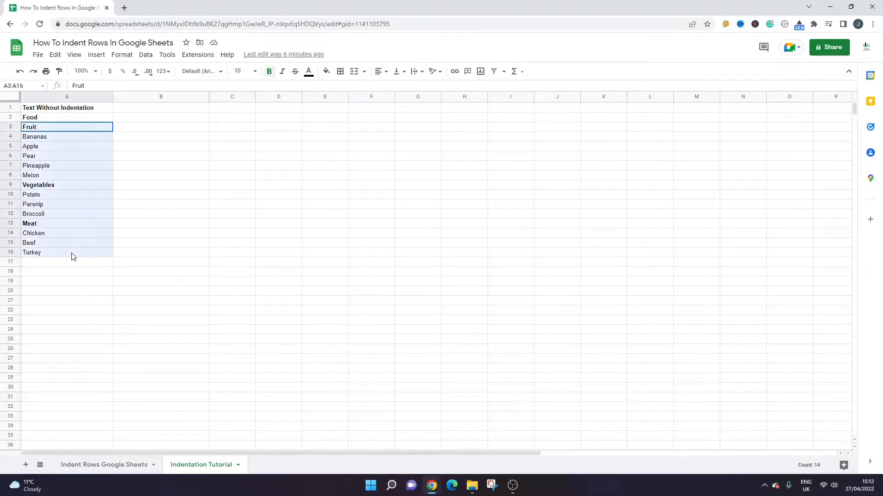
left_click(199, 223)
left_click_drag(37, 119, 43, 255)
left_click(232, 213)
left_click(64, 137)
left_click_drag(57, 140, 57, 175)
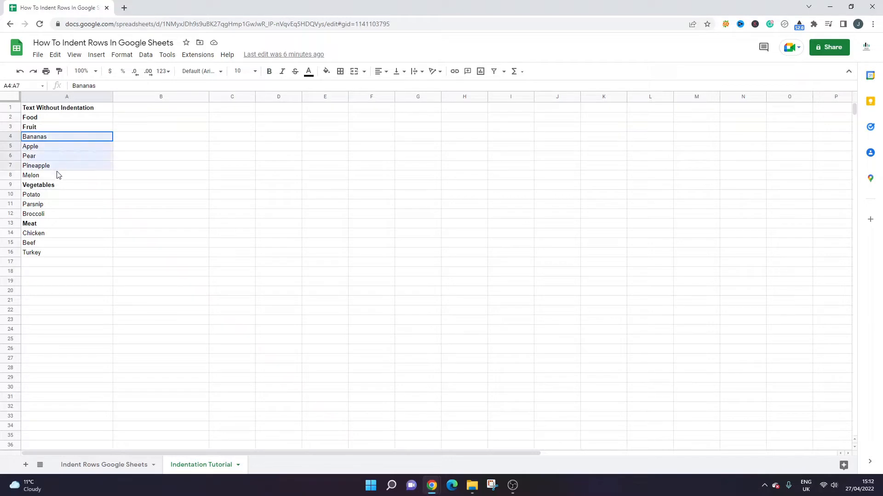
left_click(37, 130)
left_click_drag(49, 194, 56, 252)
left_click(53, 186)
left_click(150, 224)
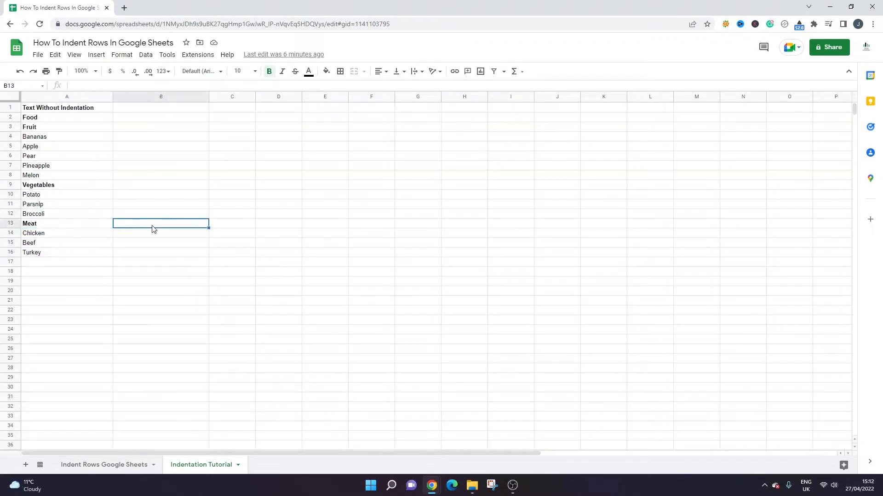
left_click_drag(53, 126, 55, 255)
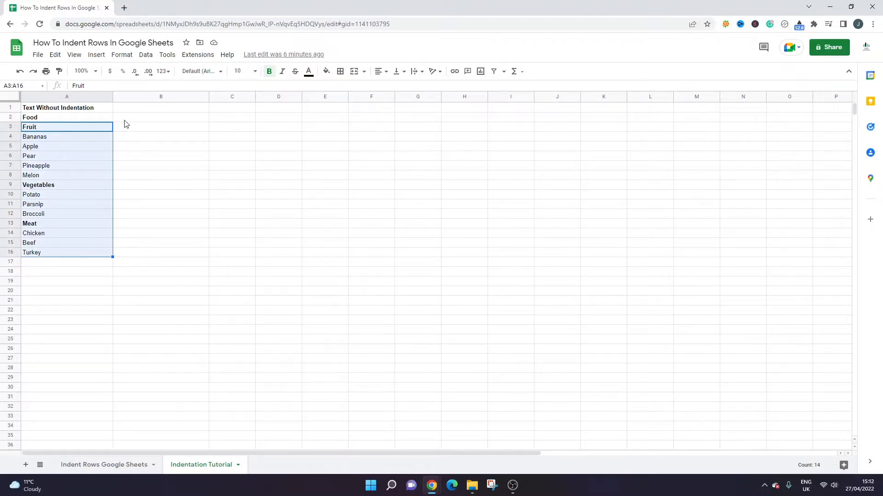
left_click(135, 139)
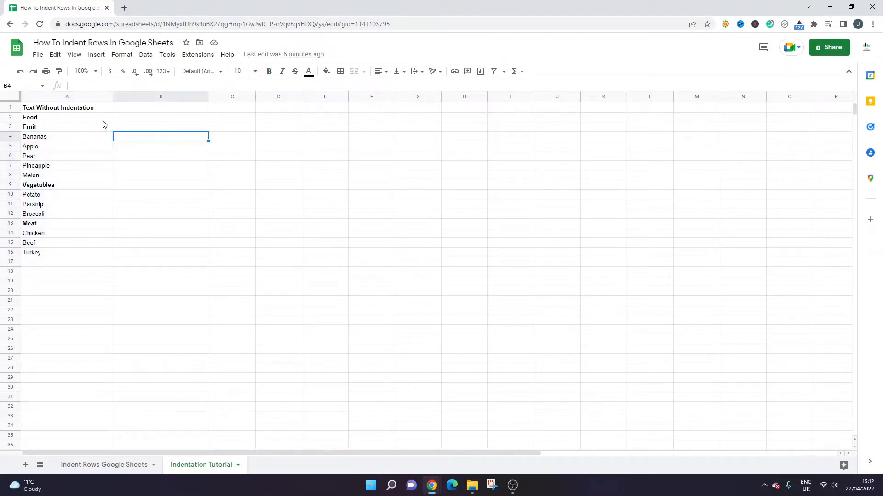
left_click(86, 121)
left_click(111, 137)
Indent the Fruit, Vegetables and Meat headings in A3, A9 and A13 by applying a custom number format of leading spaces followed by @
left_click(76, 131)
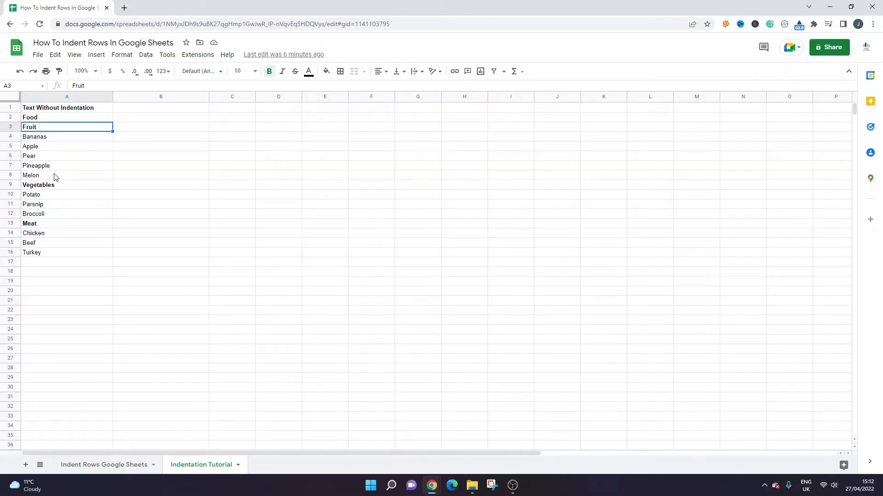
left_click(42, 185, "ctrl")
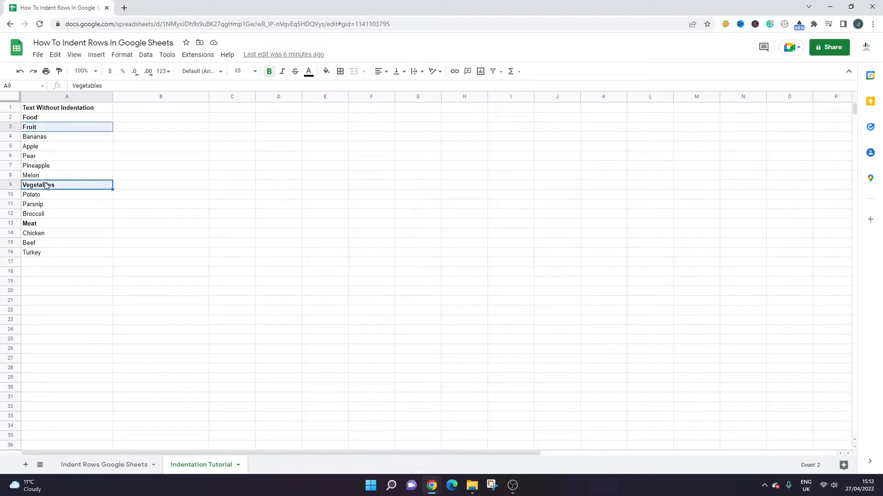
left_click(52, 226, "ctrl")
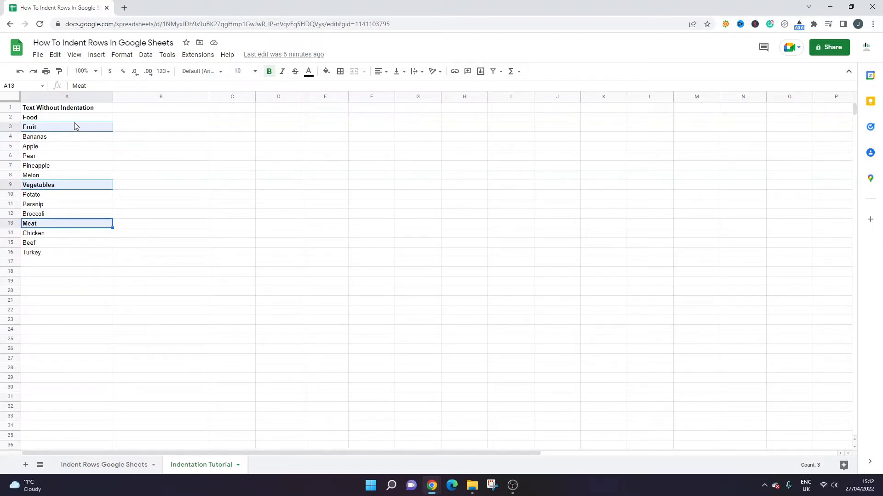
left_click(125, 56)
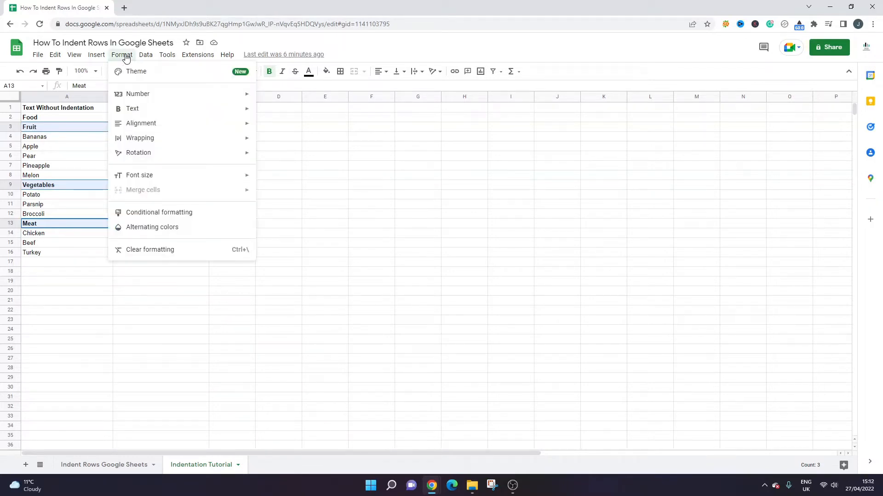
mouse_move(131, 96)
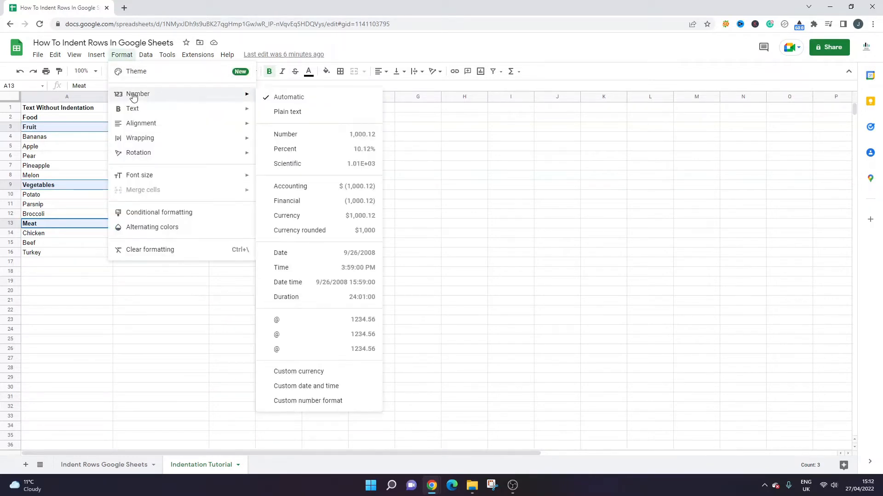
left_click(327, 401)
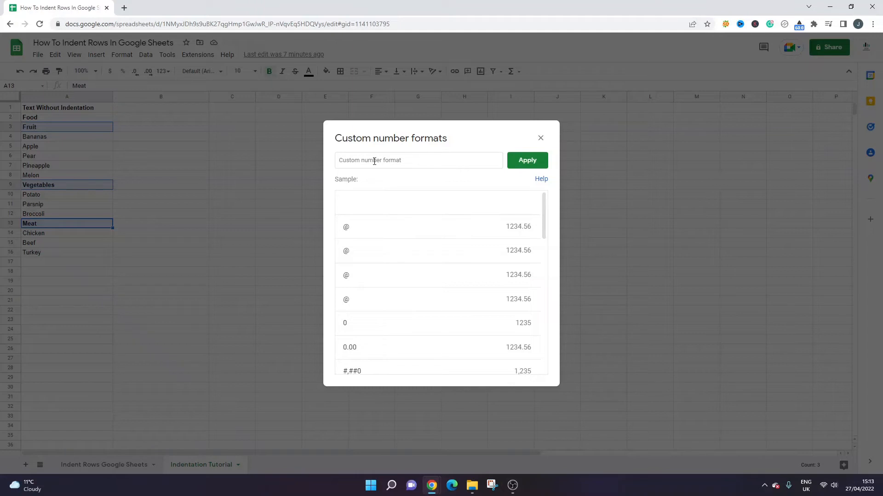
left_click(374, 161)
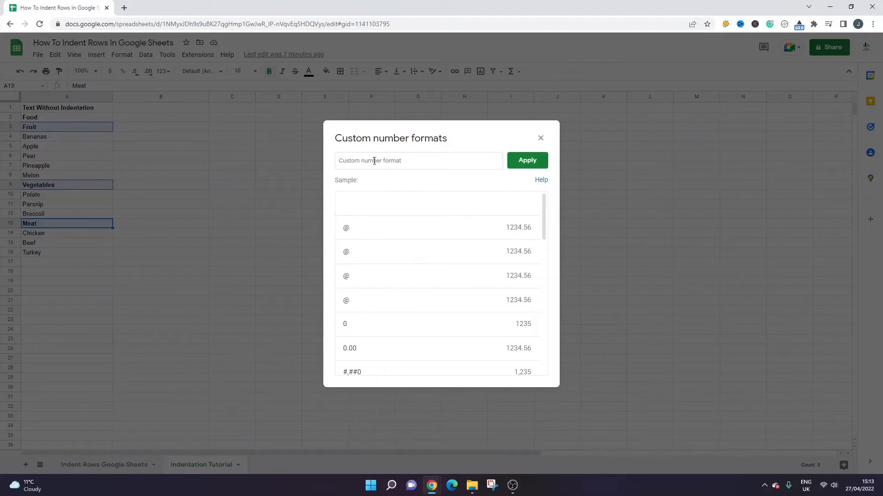
type("@")
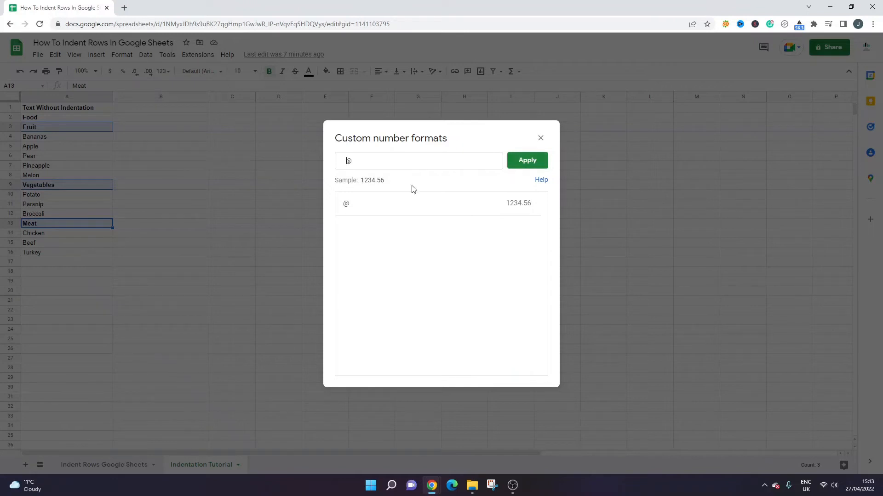
left_click(527, 161)
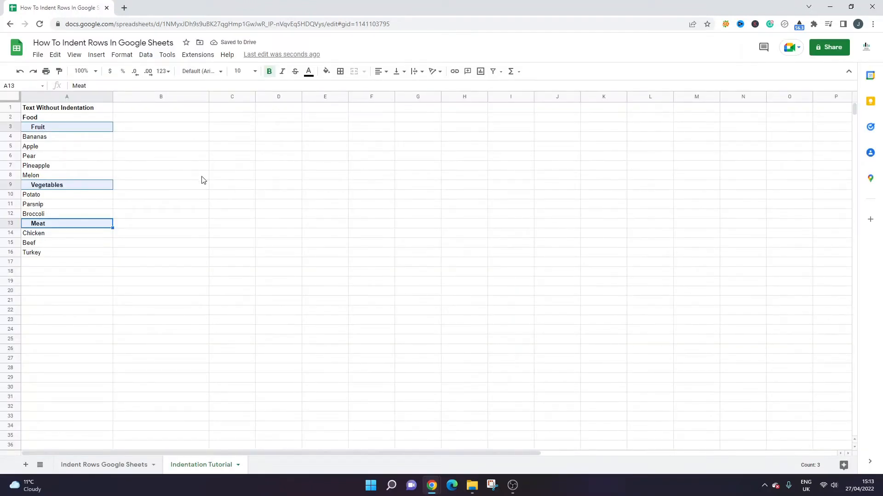
left_click(138, 171)
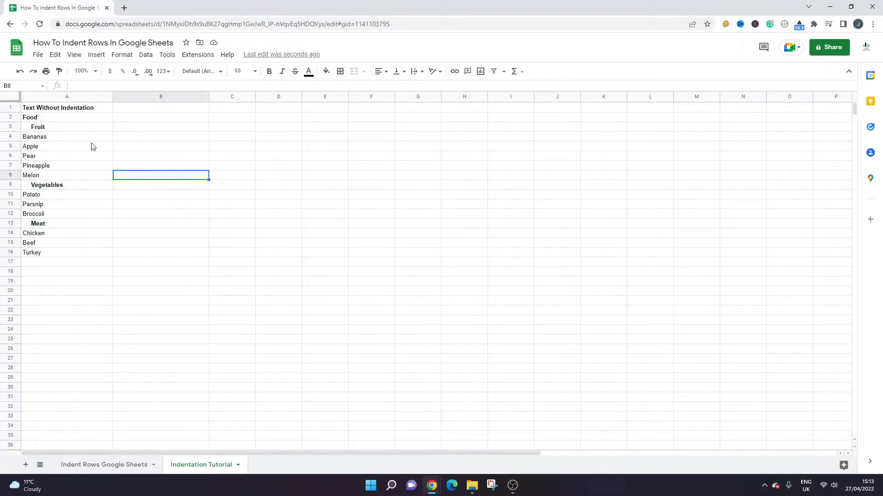
Apply a custom number format of leading spaces followed by @ to the food items in A4:A8, A10:A12 and A14:A16
left_click(80, 137)
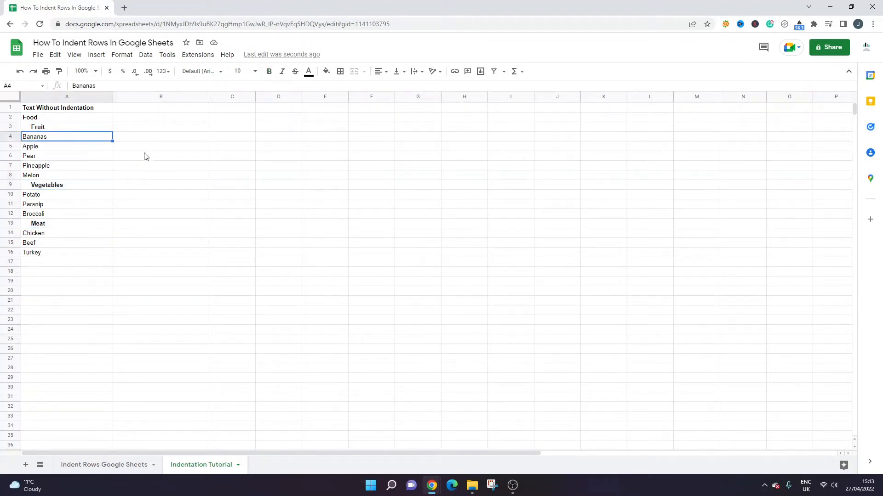
left_click(131, 148)
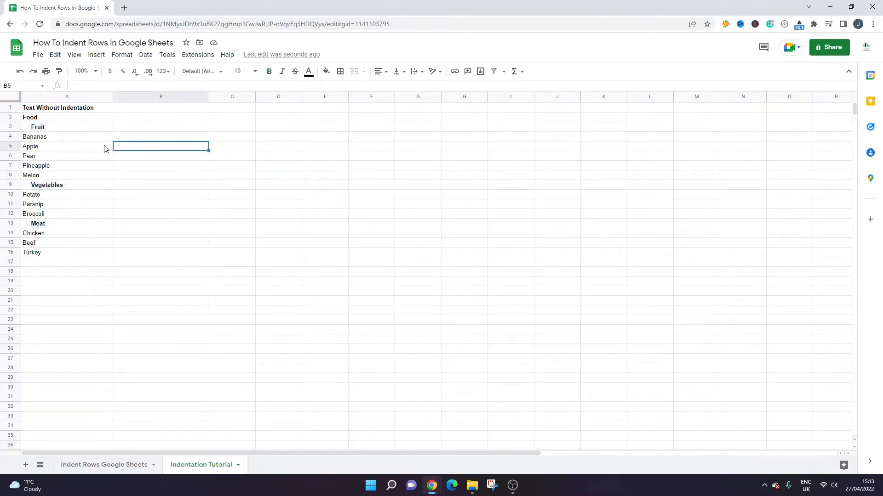
left_click(69, 139)
left_click_drag(68, 140, 52, 207)
left_click(48, 197, "ctrl")
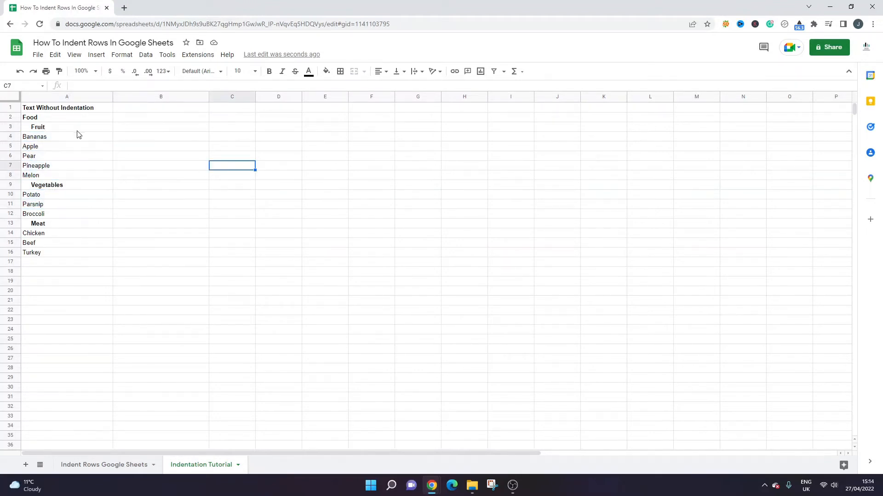
left_click_drag(78, 134, 70, 256)
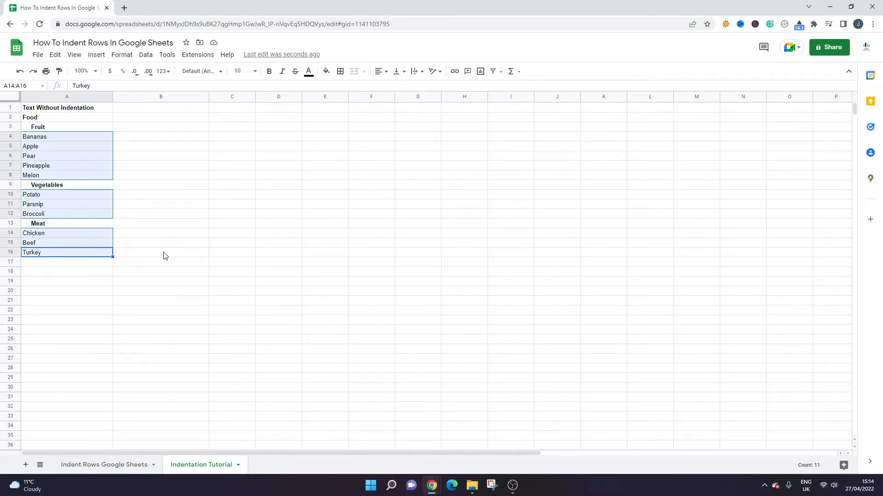
left_click(122, 55)
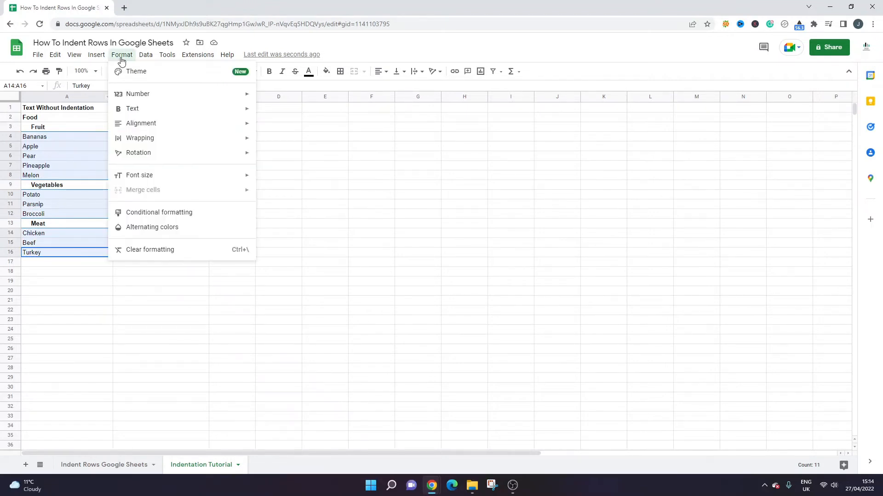
mouse_move(146, 94)
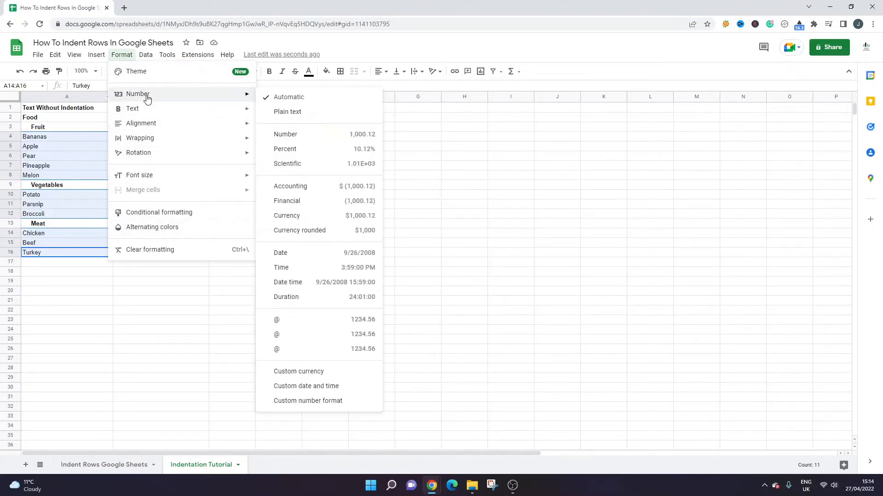
left_click(320, 400)
left_click(355, 161)
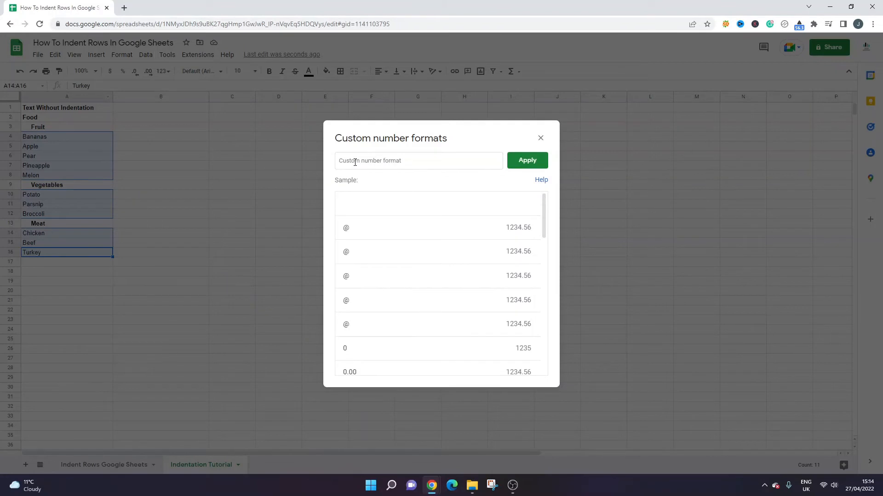
type("@")
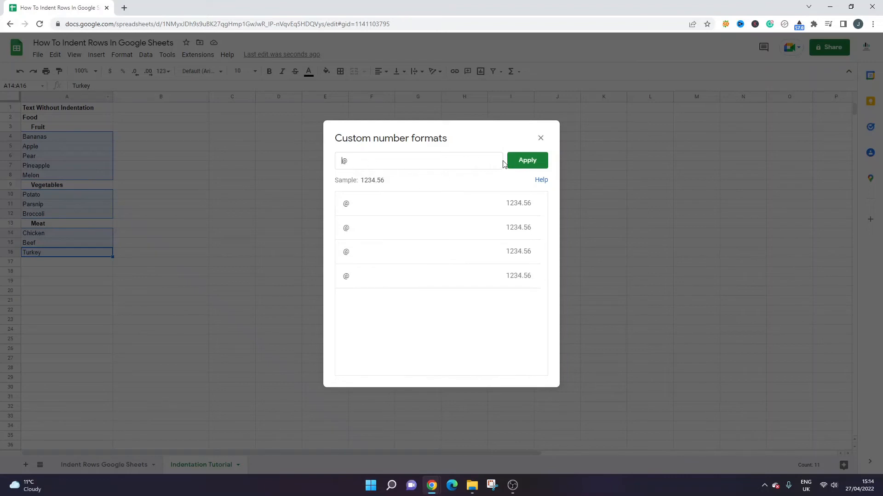
left_click(519, 165)
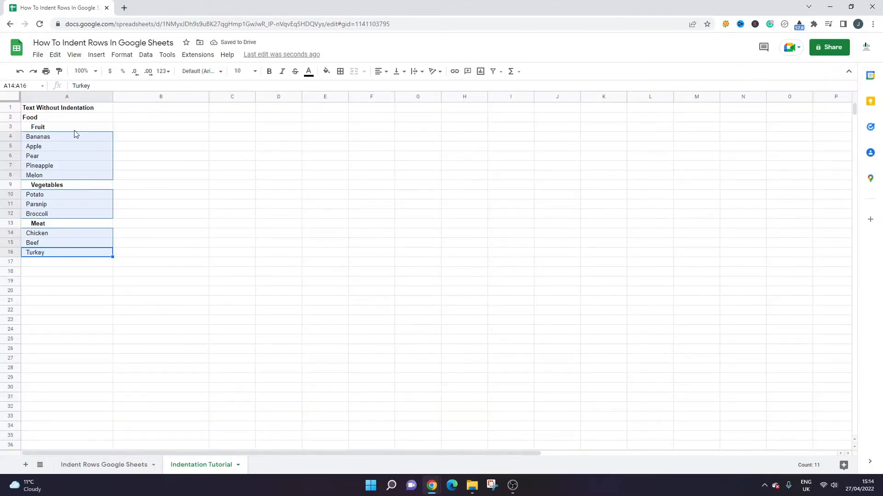
Indent the food items in A4:A8, A10:A12 and A14:A16 further by adding more leading spaces before @ in their custom number format
left_click(120, 55)
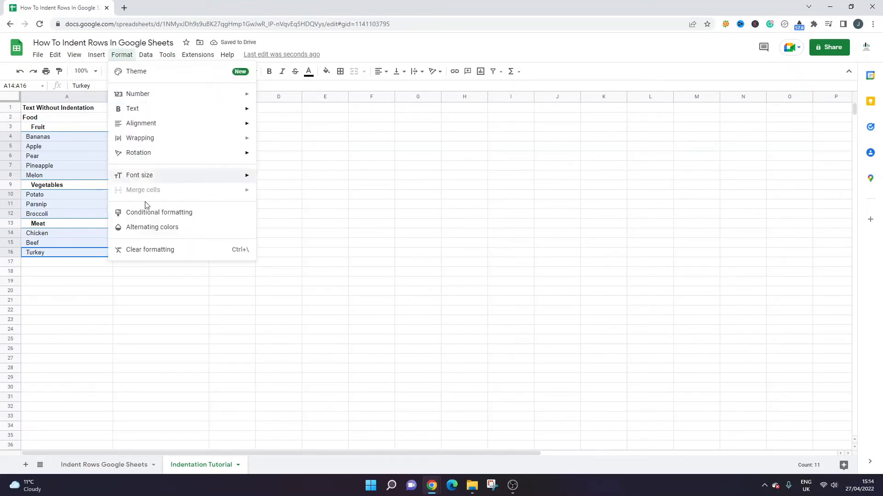
mouse_move(213, 100)
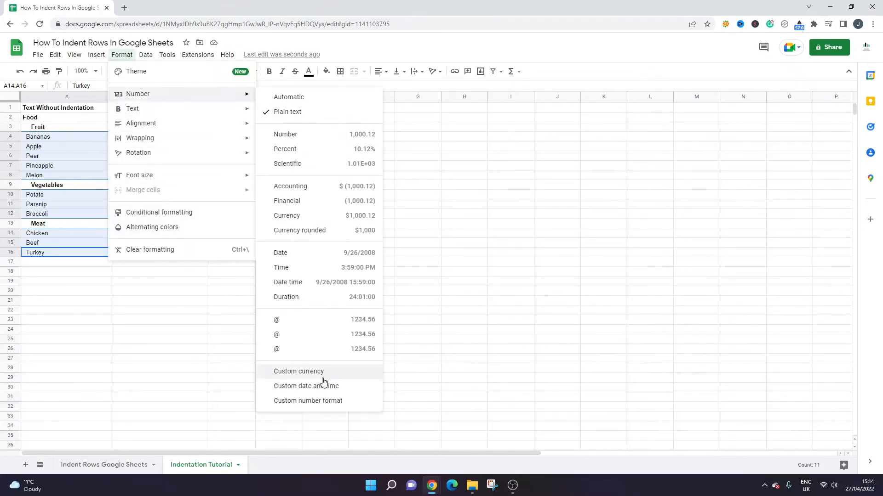
left_click(330, 401)
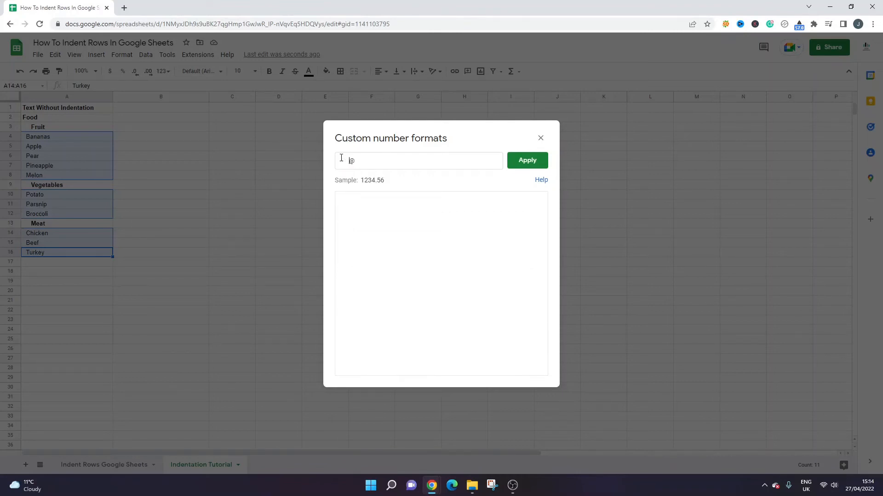
left_click(528, 161)
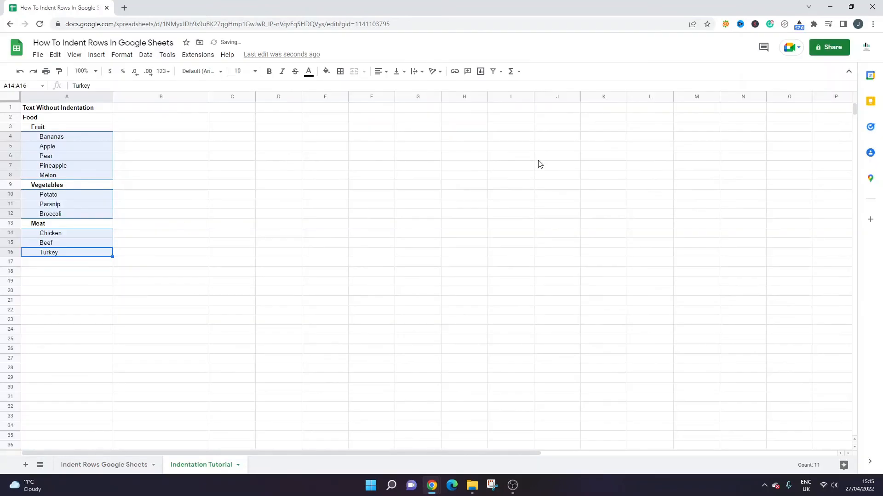
left_click(205, 223)
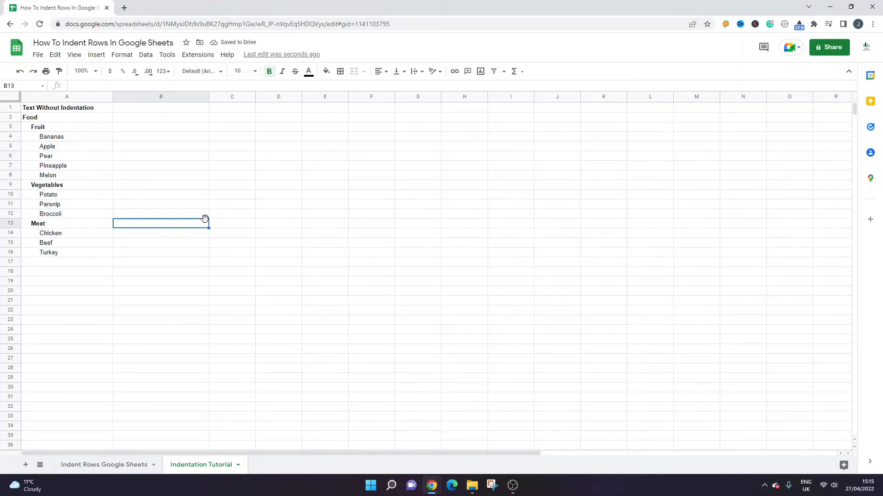
Examine the indentation levels of the headings and items in column A, and compare the stored contents of the Fruit and Bananas cells
left_click_drag(46, 197, 51, 258)
left_click(54, 139)
left_click(133, 155)
left_click(81, 128)
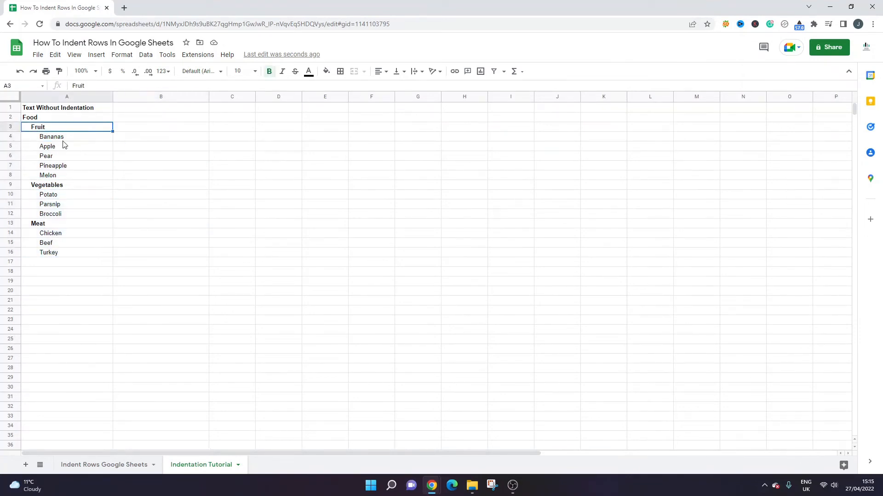
left_click(53, 186)
left_click(45, 231)
left_click(114, 165)
left_click_drag(82, 137, 92, 215)
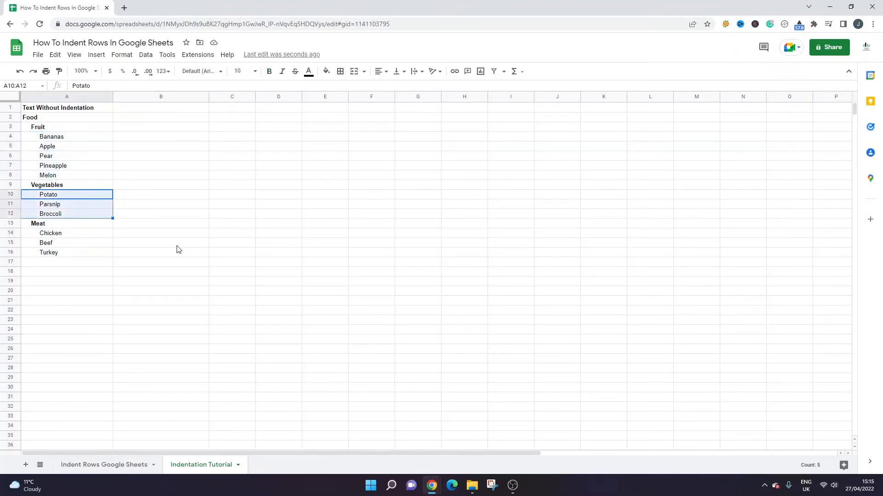
left_click(201, 254)
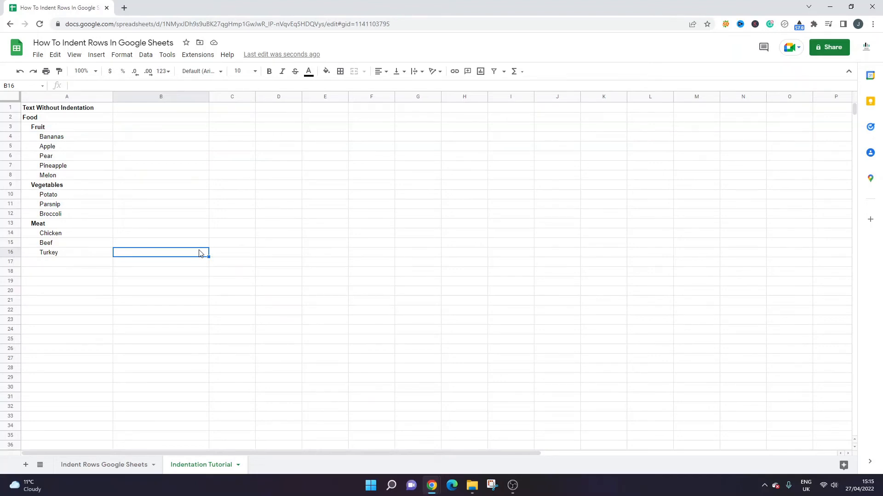
left_click(77, 129)
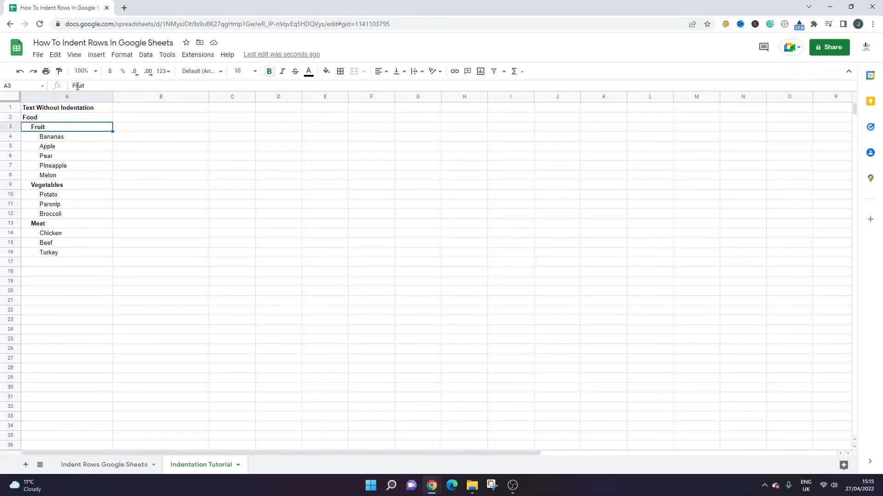
left_click(67, 137)
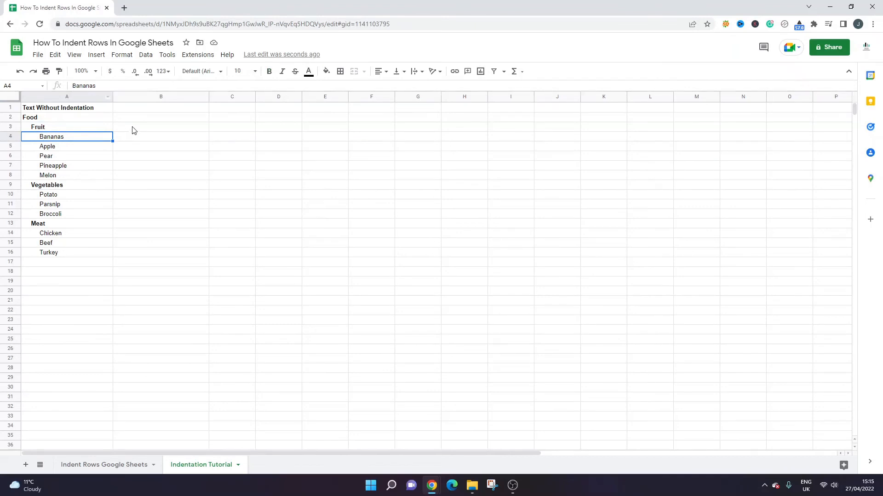
left_click(137, 138)
left_click_drag(79, 109, 84, 251)
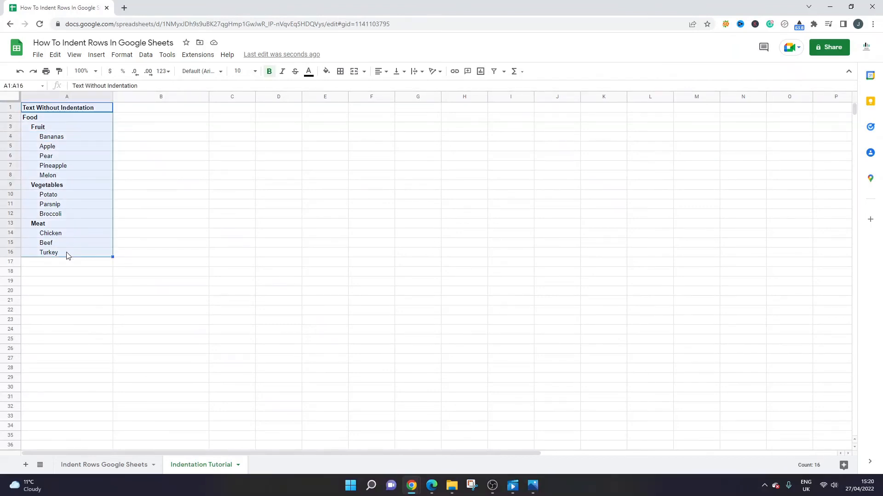
left_click(172, 156)
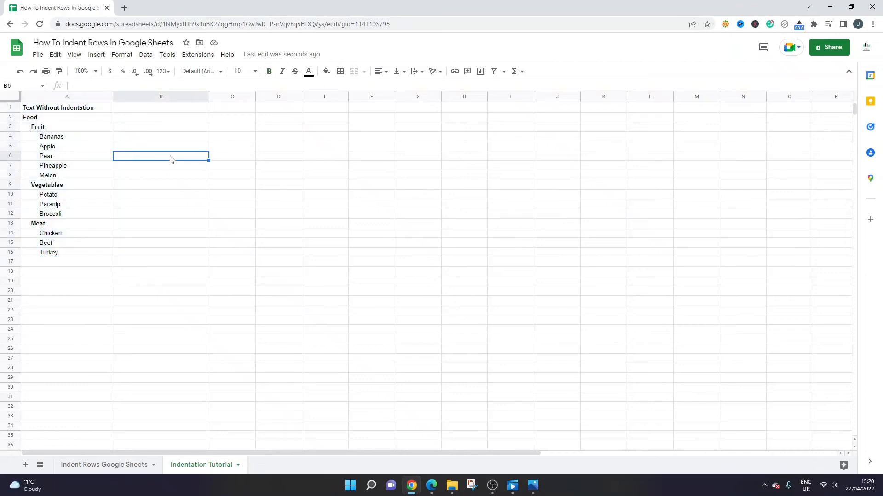
Remove the indentation from the Fruit, Vegetables and Meat headings in A3, A9 and A13 by setting their custom number format to @ without leading spaces
left_click(62, 127)
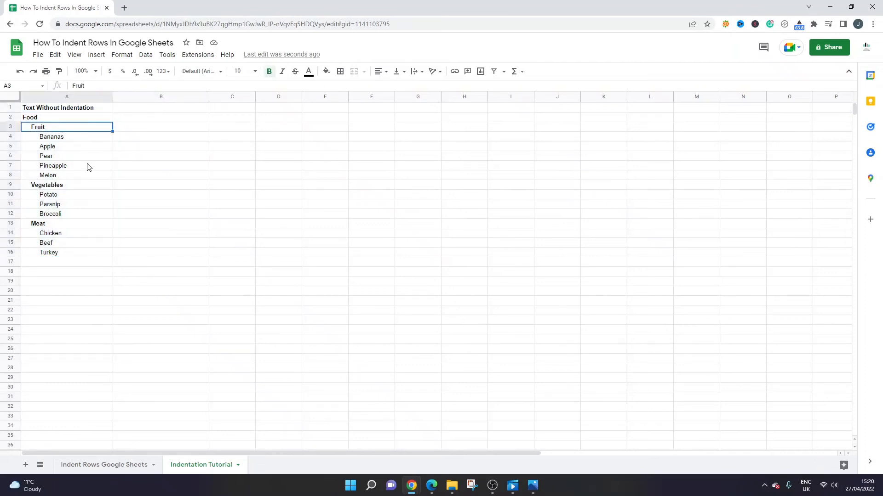
left_click(81, 188, "shift")
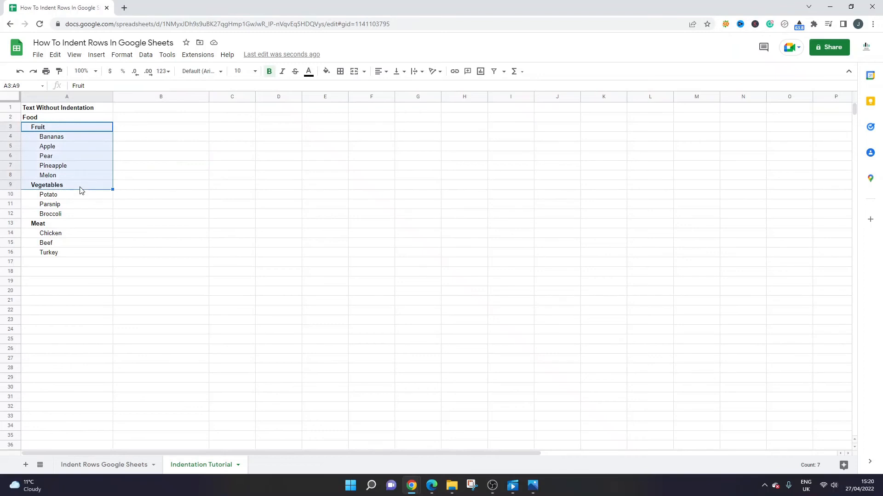
left_click(40, 126)
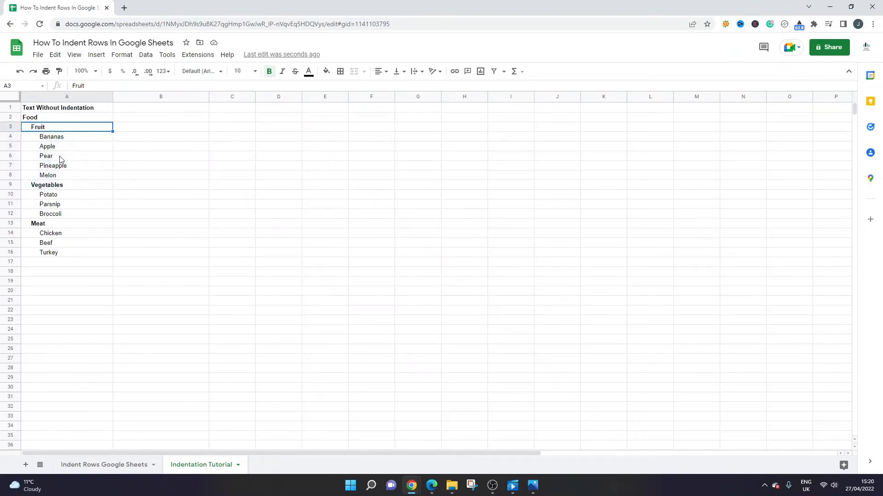
left_click(56, 186, "ctrl")
left_click(51, 226, "ctrl")
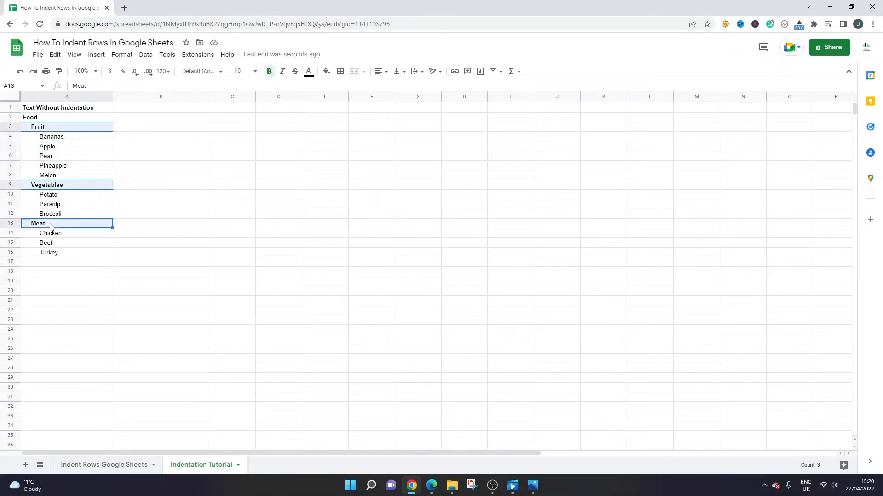
left_click(121, 55)
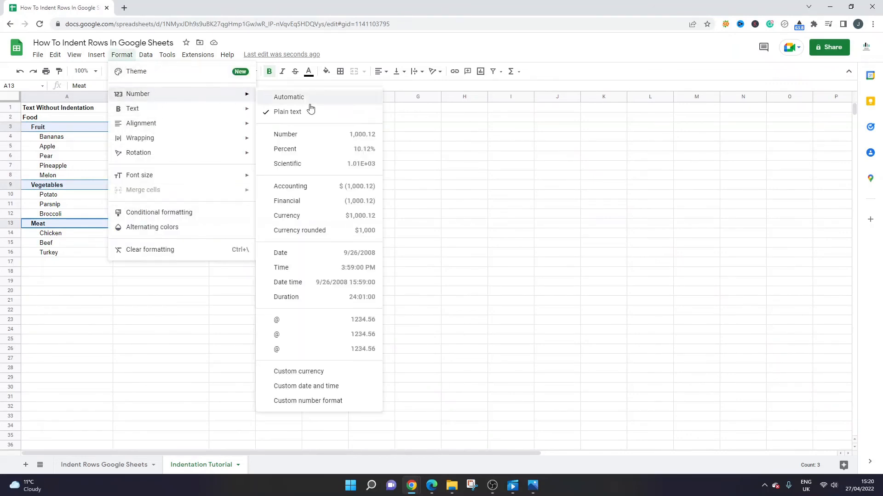
mouse_move(190, 98)
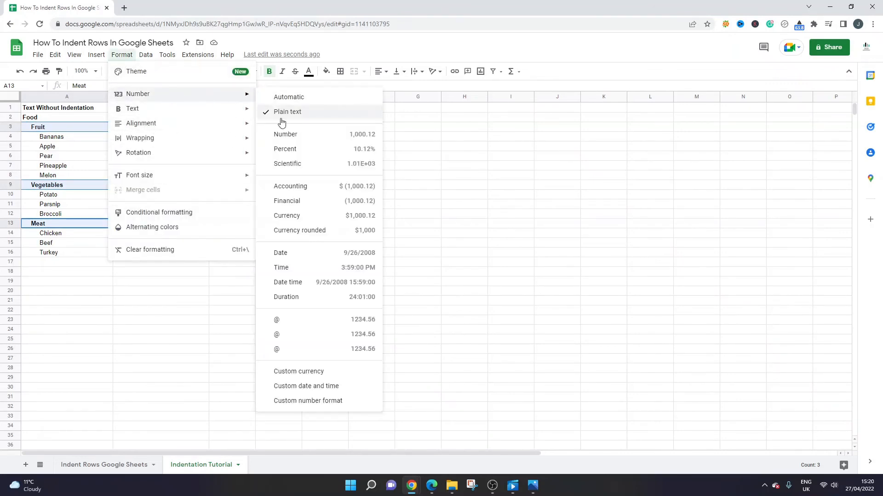
left_click(317, 396)
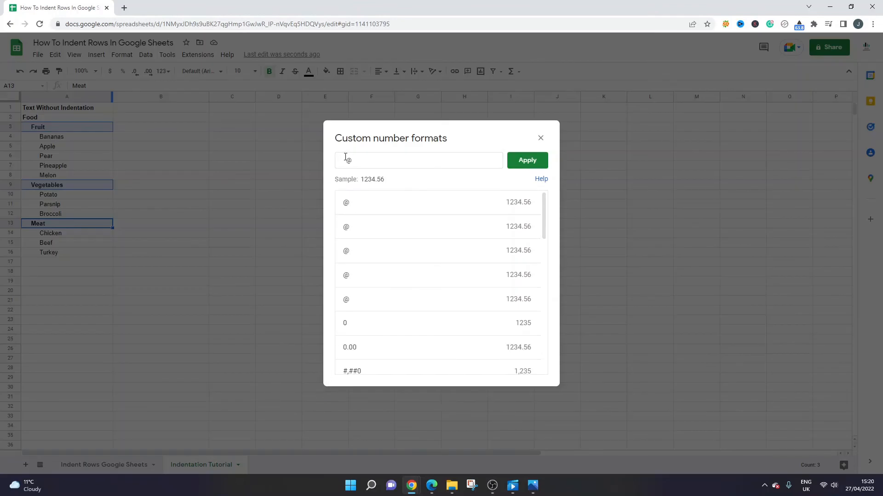
triple_click(348, 158)
type("@")
left_click(526, 165)
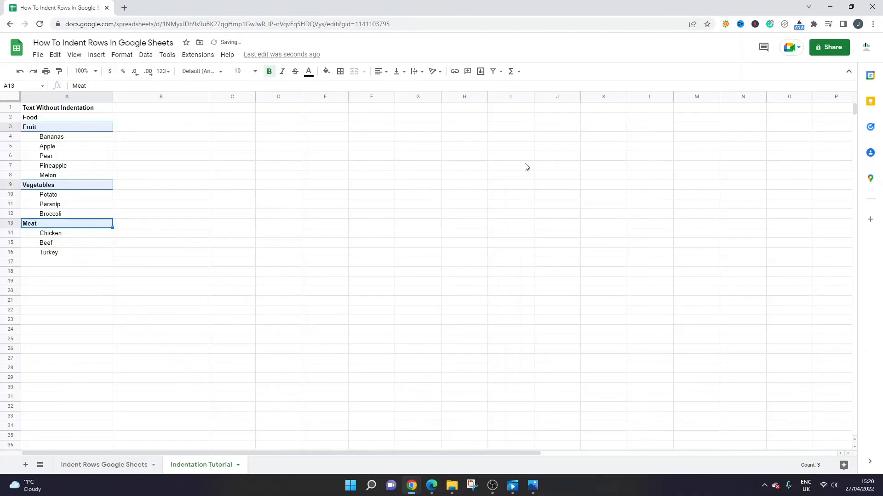
Remove the indentation from the food items in A4:A8, A10:A12 and A14:A16 by deleting the leading spaces before @ in their custom number format
left_click(90, 177)
left_click_drag(55, 138, 59, 140)
left_click(79, 177, "ctrl")
left_click(71, 148, "ctrl")
left_click(71, 157, "ctrl")
left_click(73, 167, "ctrl")
left_click(69, 195, "ctrl")
left_click(62, 204, "ctrl")
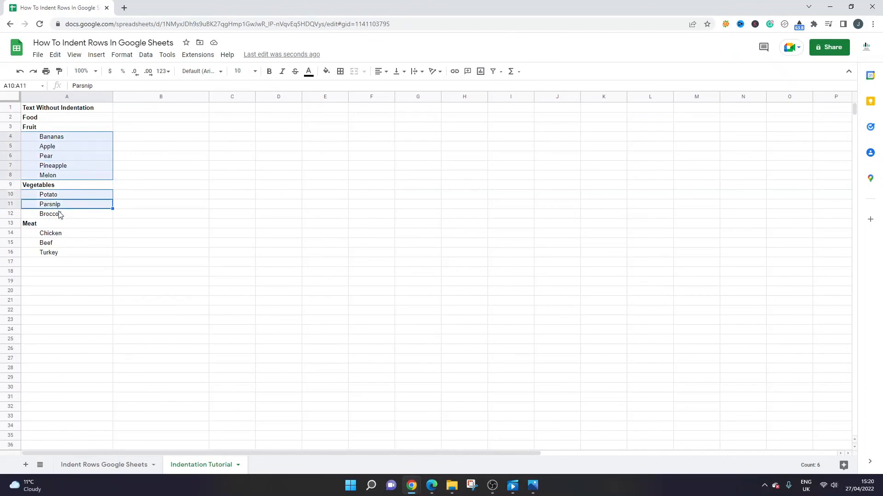
left_click(59, 214, "ctrl")
left_click_drag(61, 233, 60, 253)
left_click(112, 57)
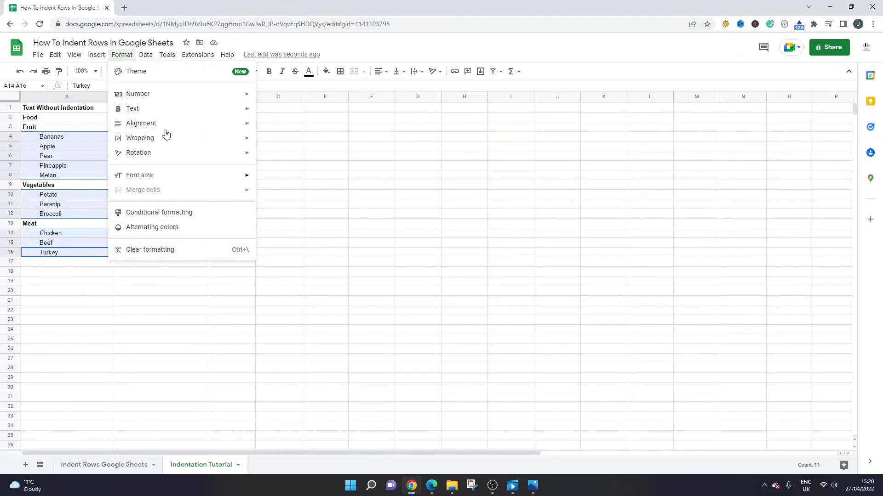
mouse_move(161, 94)
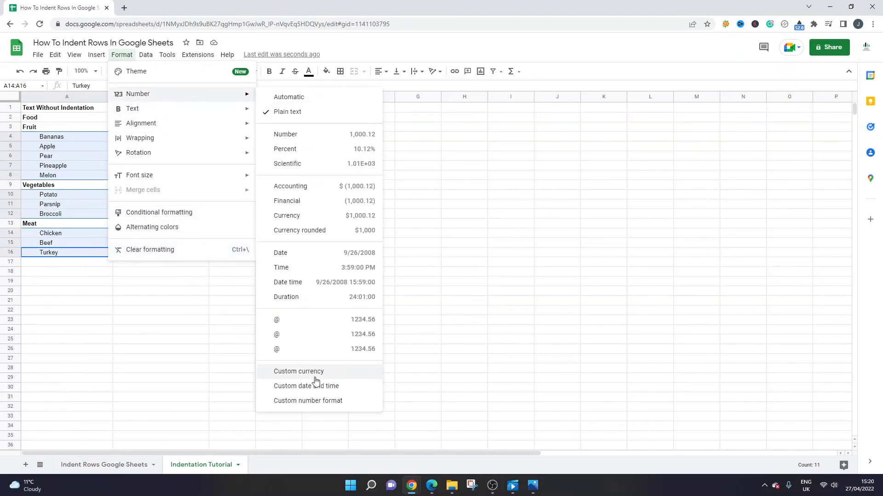
left_click(324, 402)
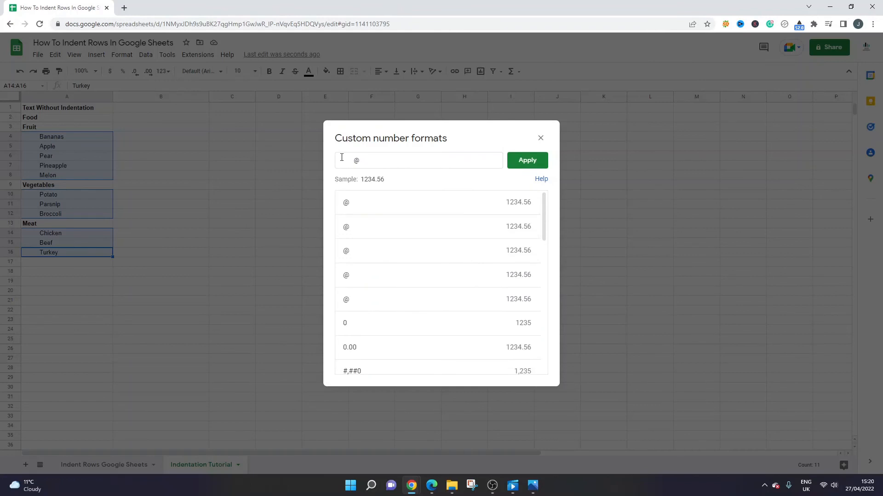
left_click_drag(354, 158, 339, 160)
key("BackSpace")
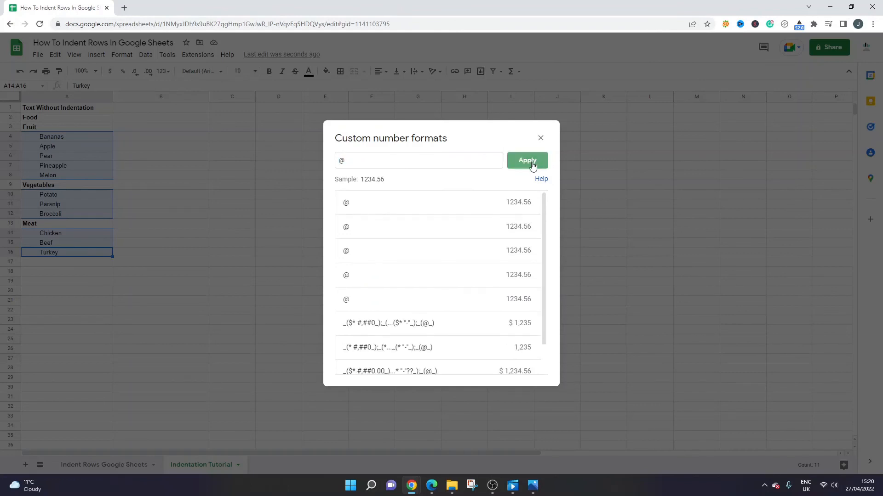
left_click(527, 160)
left_click(236, 170)
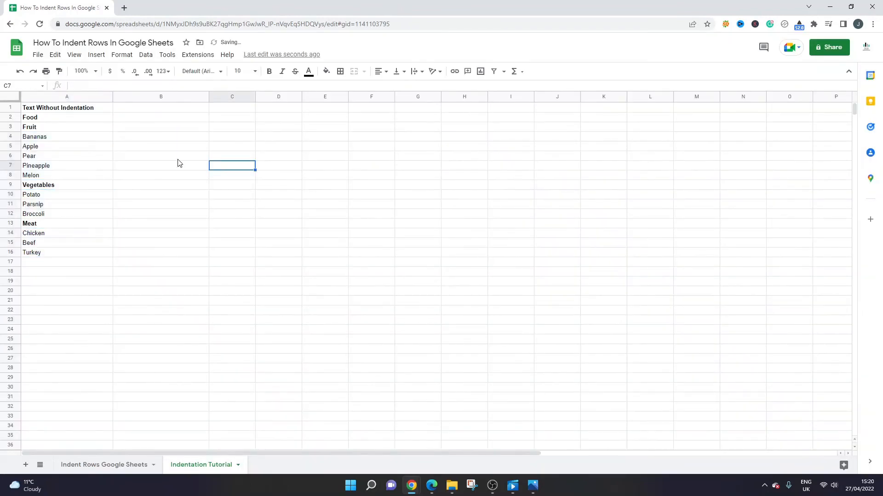